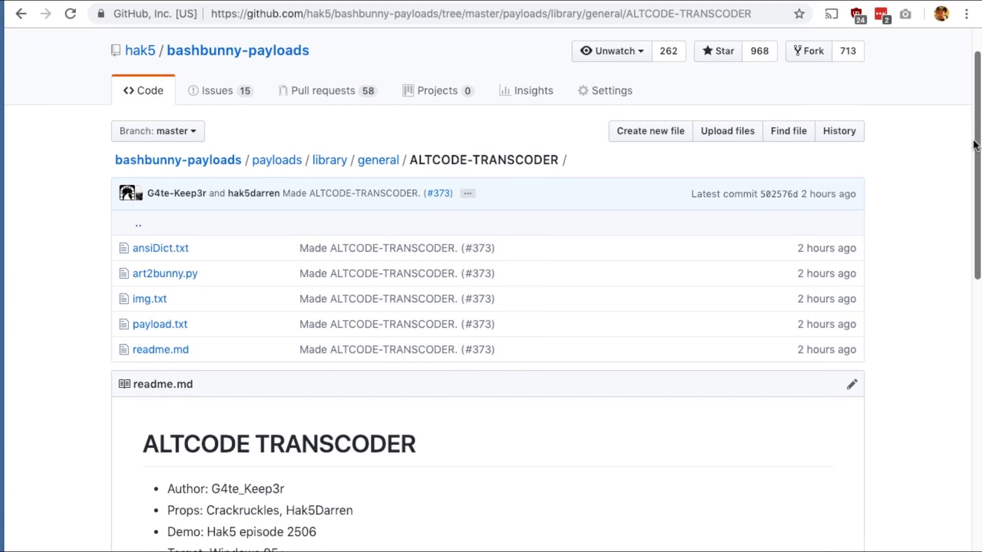
Step: Skip the Windows 95 network password login
{"action": "scroll", "coordinate": [973, 200], "scroll_direction": "down", "scroll_amount": 3}
{"action": "left_click_drag", "start_coordinate": [973, 199], "coordinate": [976, 328]}
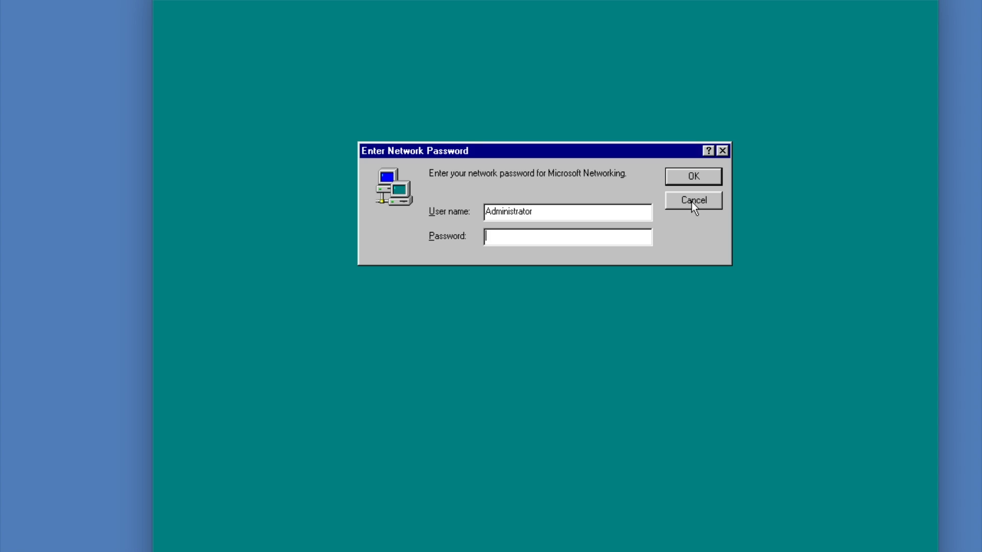
{"action": "left_click", "coordinate": [691, 202]}
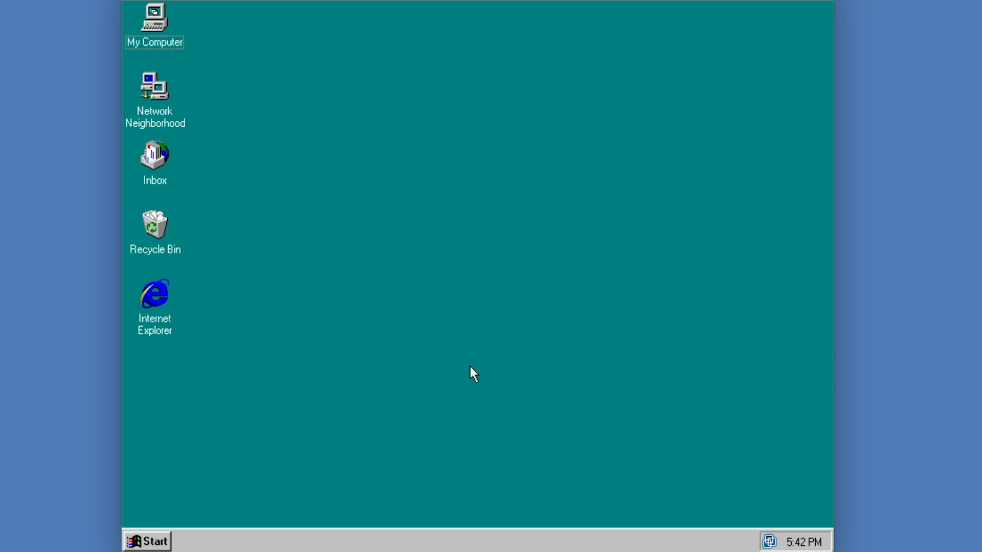
Step: Launch MS-DOS Prompt from Run using 'command' after 'cmd' is not found
{"action": "key", "text": "super+r"}
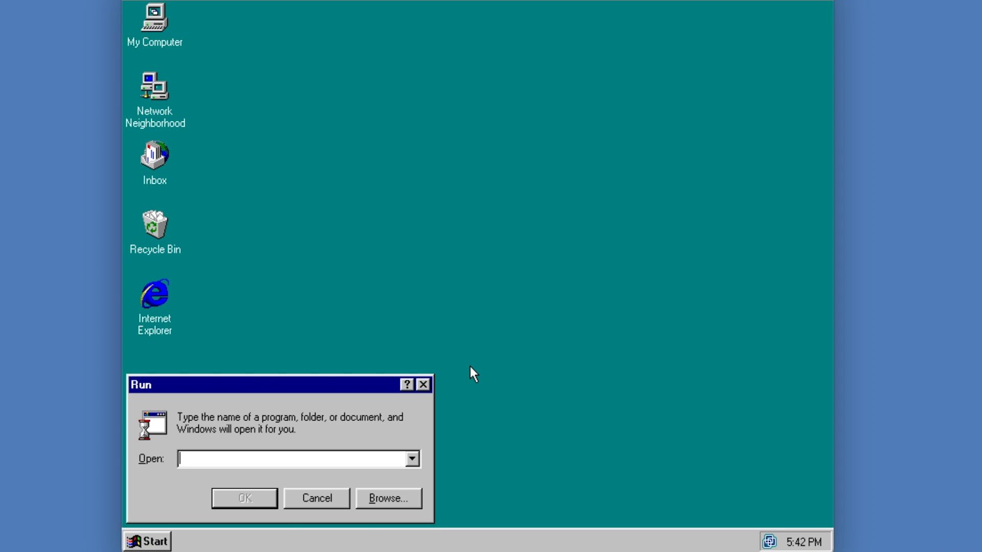
{"action": "type", "text": "cmd"}
{"action": "key", "text": "Return"}
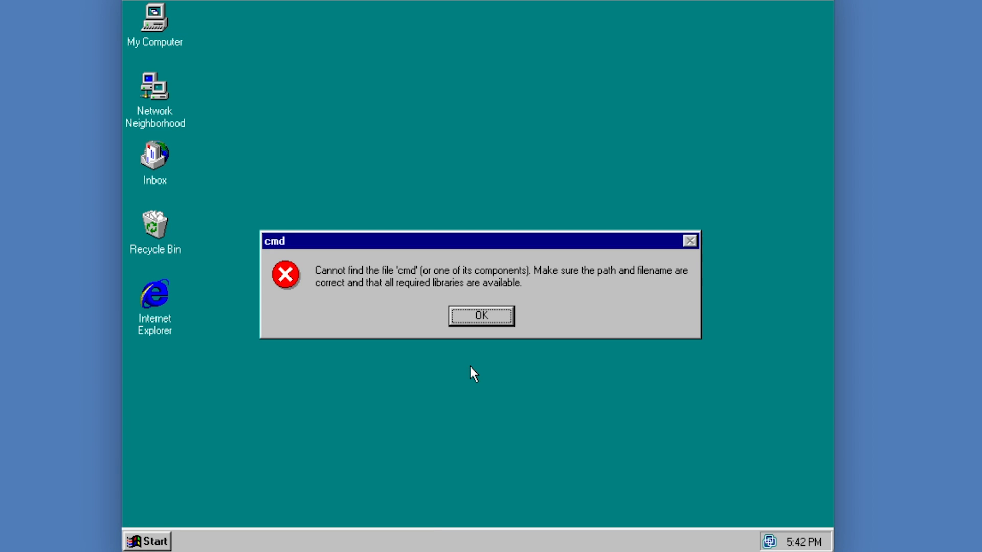
{"action": "key", "text": "Return"}
{"action": "type", "text": "command"}
{"action": "key", "text": "Return"}
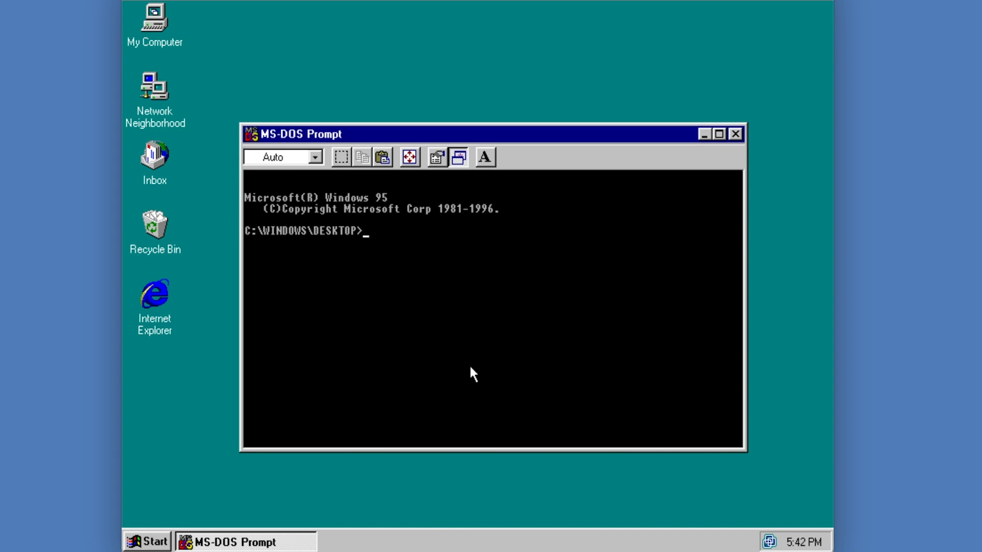
Step: Create a desktop folder 'test' with mkdir test, view its empty window, then close it
{"action": "type", "text": "mkdir test"}
{"action": "key", "text": "Return"}
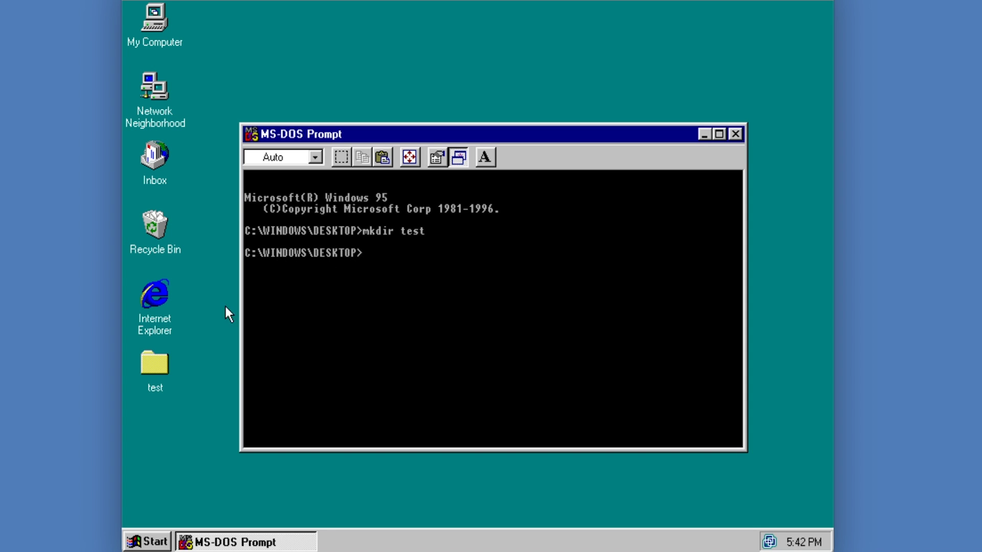
{"action": "left_click", "coordinate": [134, 383]}
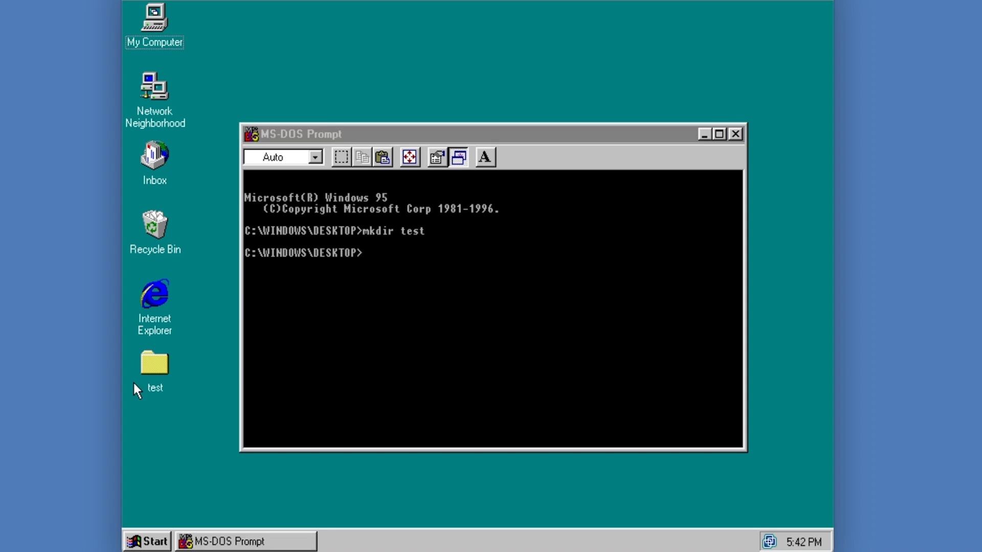
{"action": "double_click", "coordinate": [154, 360]}
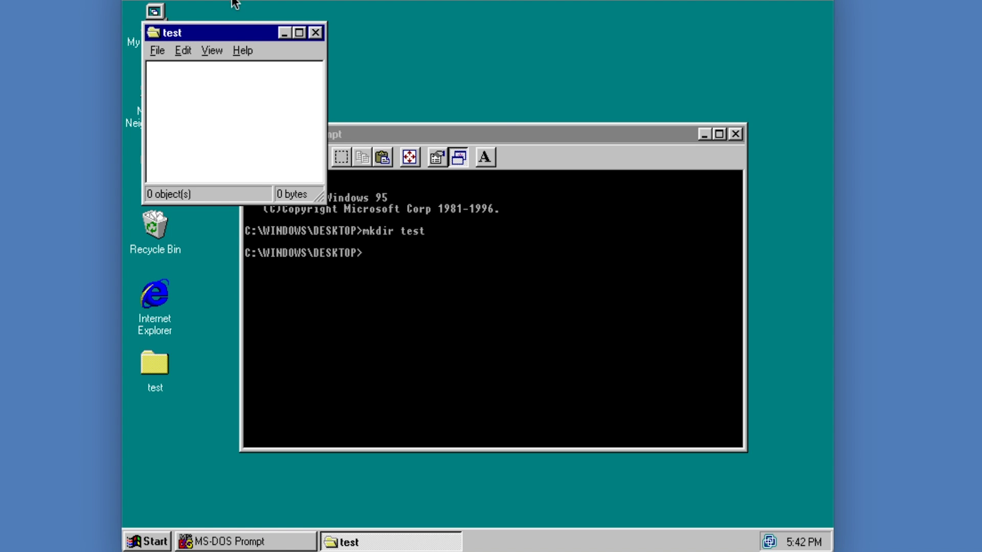
{"action": "left_click_drag", "start_coordinate": [232, 32], "coordinate": [626, 52]}
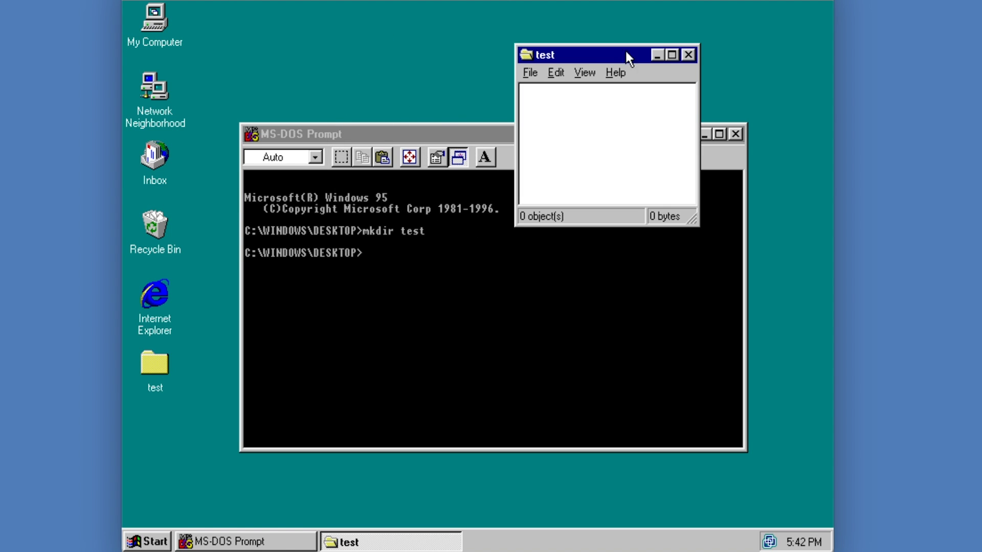
{"action": "left_click", "coordinate": [687, 55]}
{"action": "type", "text": "mkdir"}
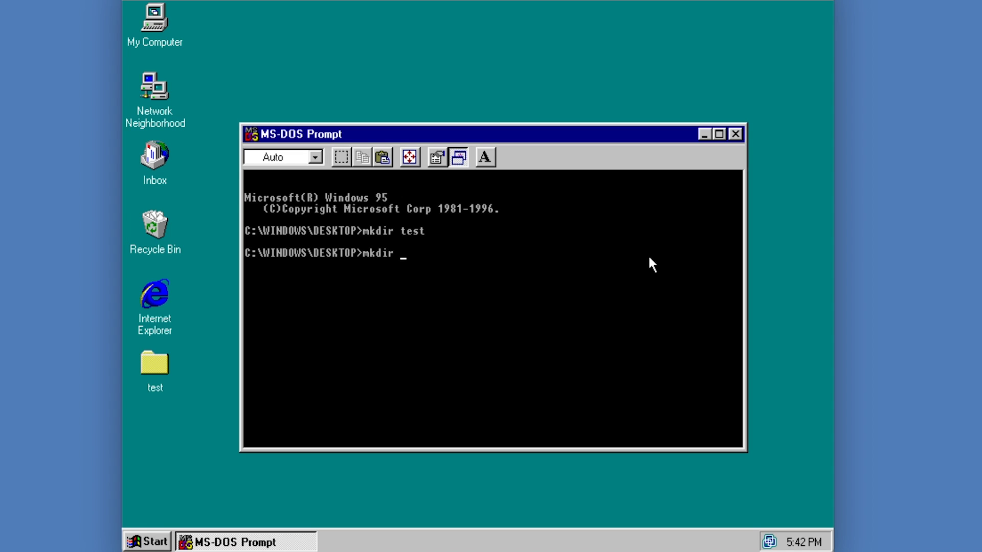
Step: Create a folder named with an invisible Alt-code character, then try opening it on the desktop
{"action": "type", "text": "■"}
{"action": "key", "text": "Return"}
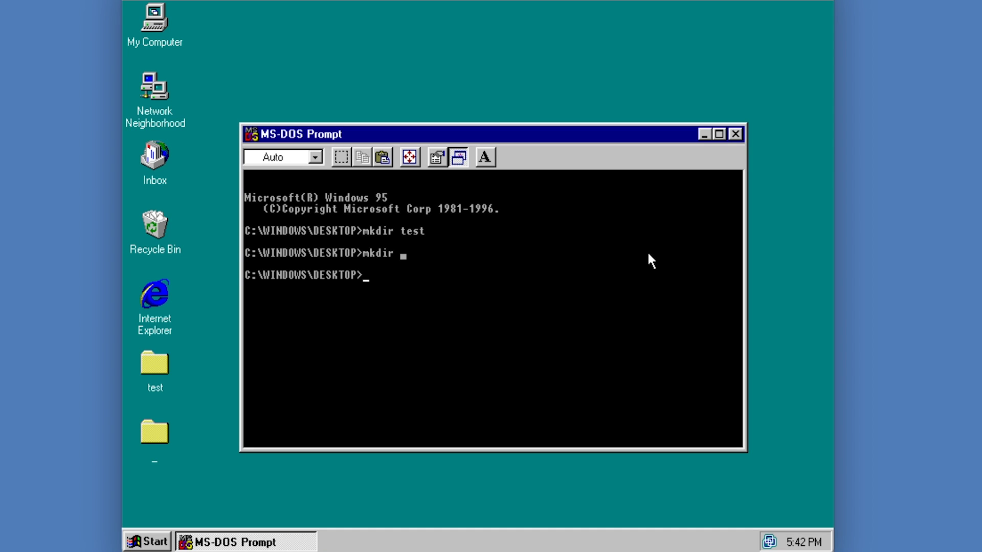
{"action": "left_click", "coordinate": [158, 430]}
{"action": "left_click", "coordinate": [204, 465]}
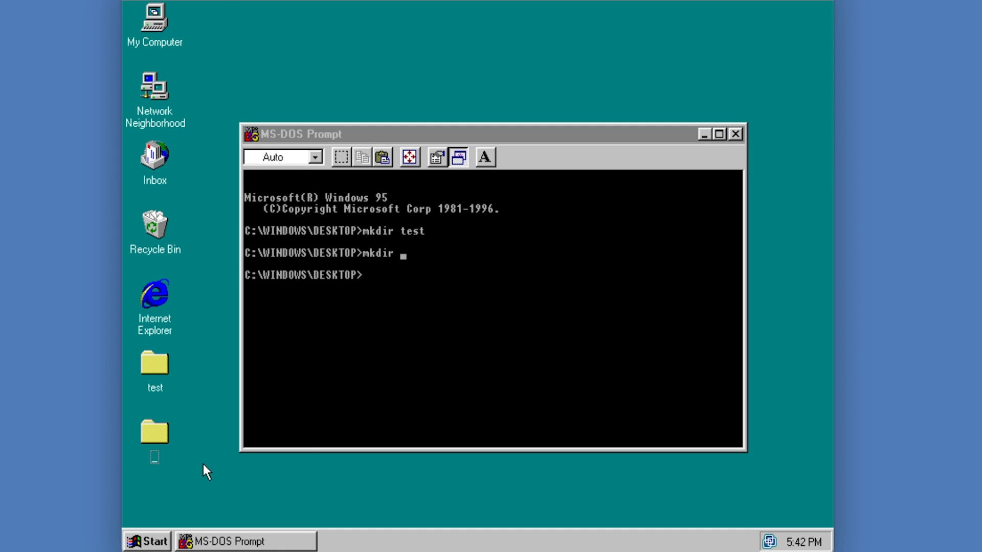
{"action": "double_click", "coordinate": [155, 437]}
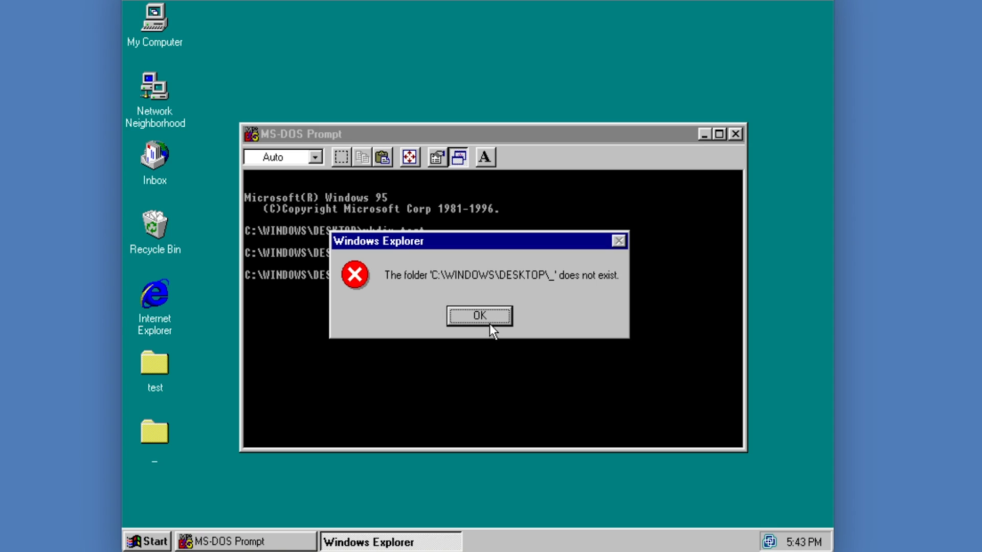
Step: Dismiss the error, retry opening the invisible-named folder, and dismiss the error again
{"action": "left_click", "coordinate": [480, 318]}
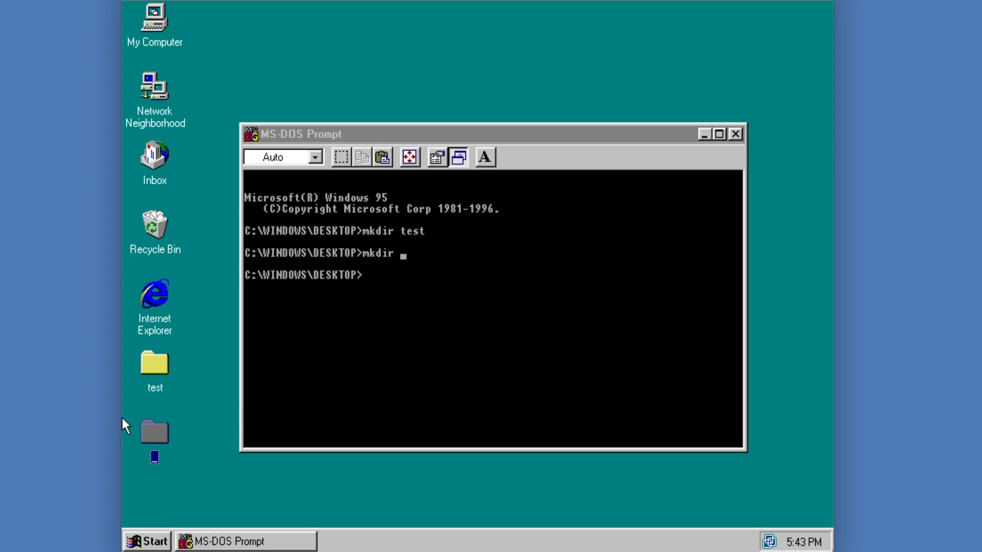
{"action": "double_click", "coordinate": [156, 432]}
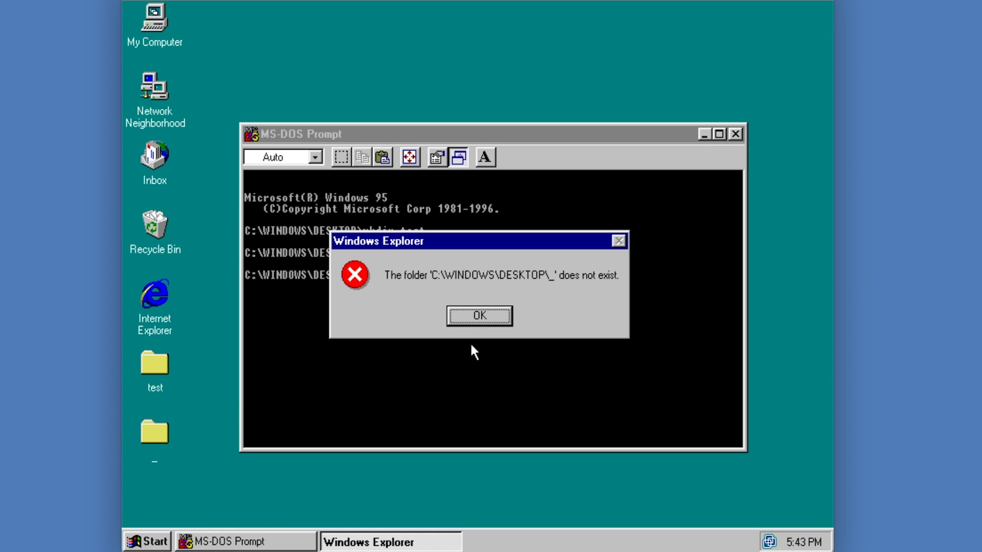
{"action": "left_click", "coordinate": [485, 318]}
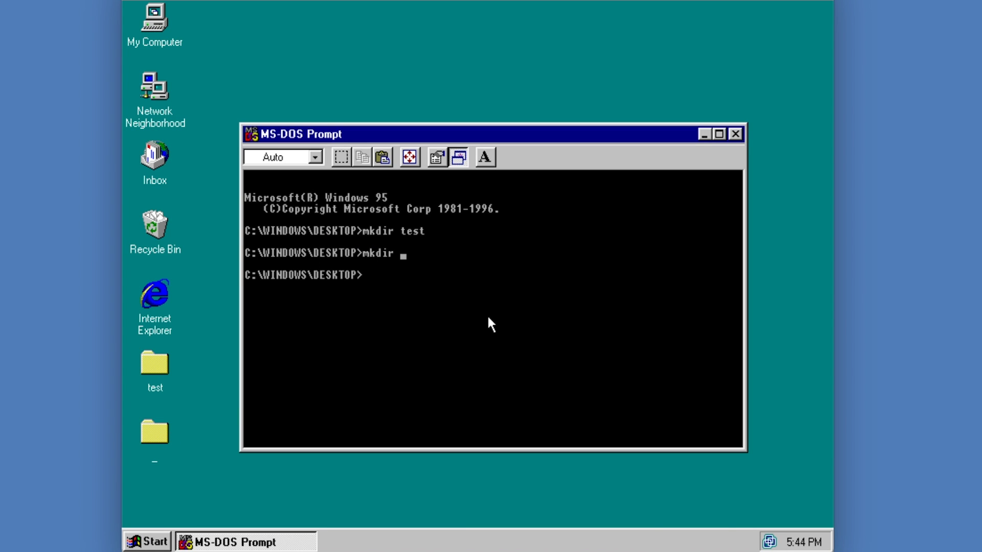
Step: Create a 'test_' folder via mkdir test plus an invisible character; opening it also fails
{"action": "type", "text": "mkdir test"}
{"action": "key", "text": "Return"}
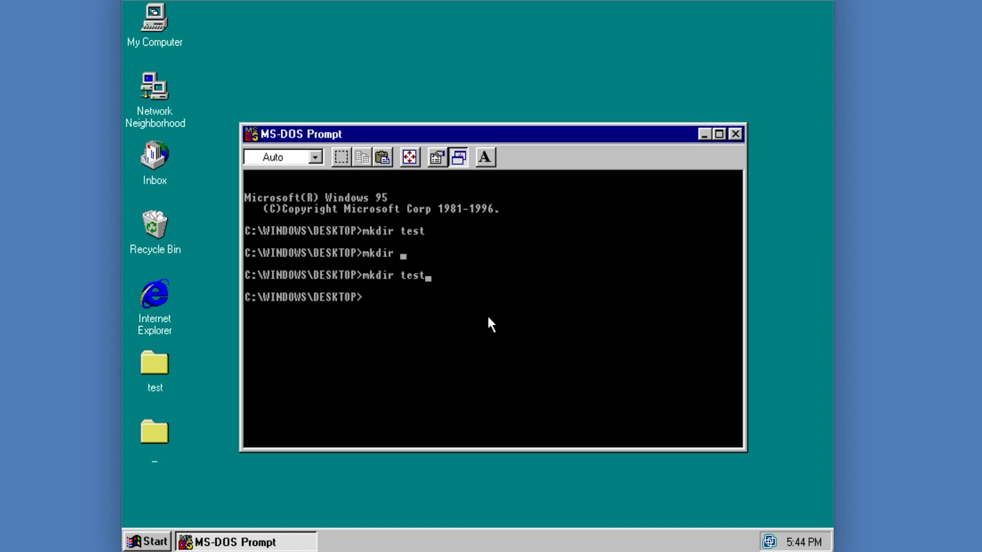
{"action": "left_click", "coordinate": [207, 476]}
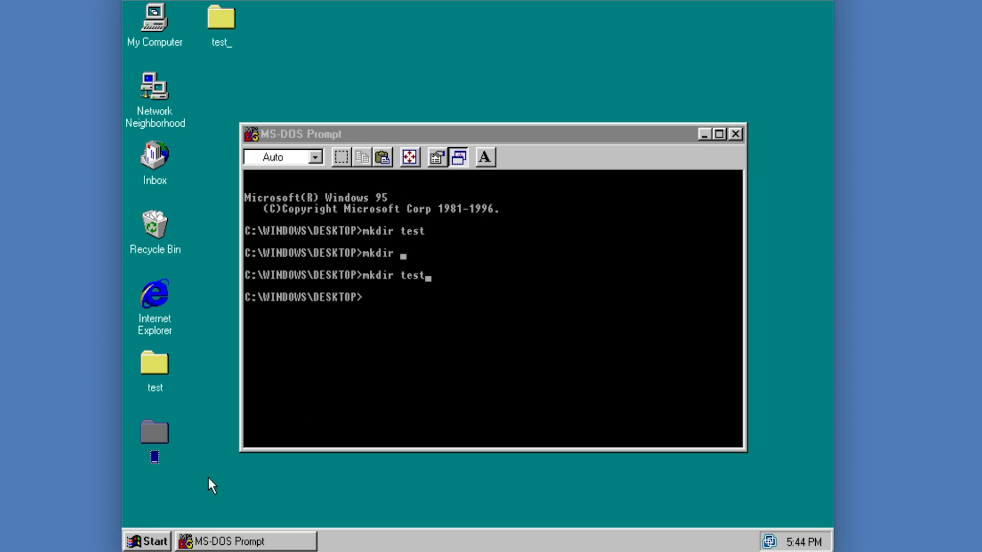
{"action": "left_click", "coordinate": [221, 18]}
{"action": "double_click", "coordinate": [223, 24]}
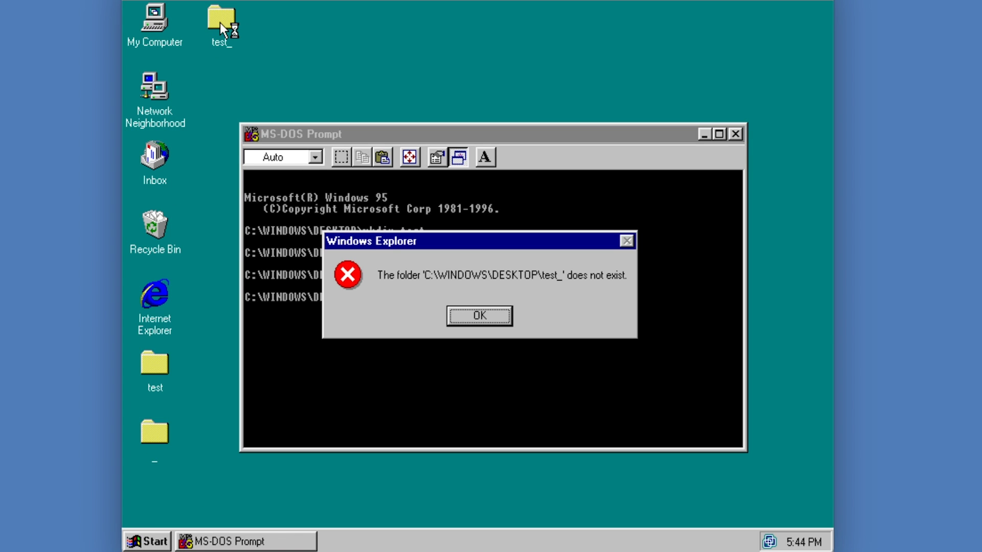
{"action": "left_click", "coordinate": [478, 317]}
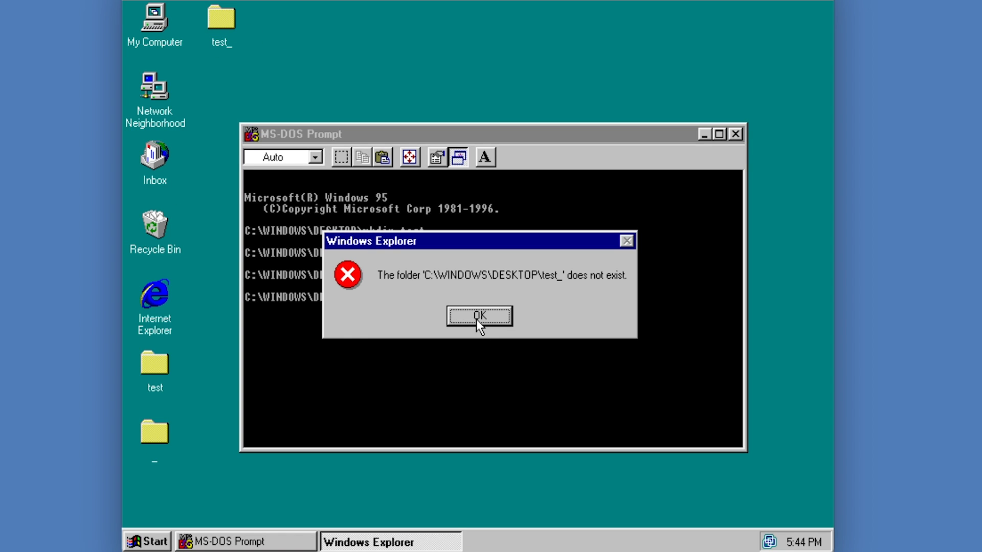
{"action": "left_click", "coordinate": [494, 321]}
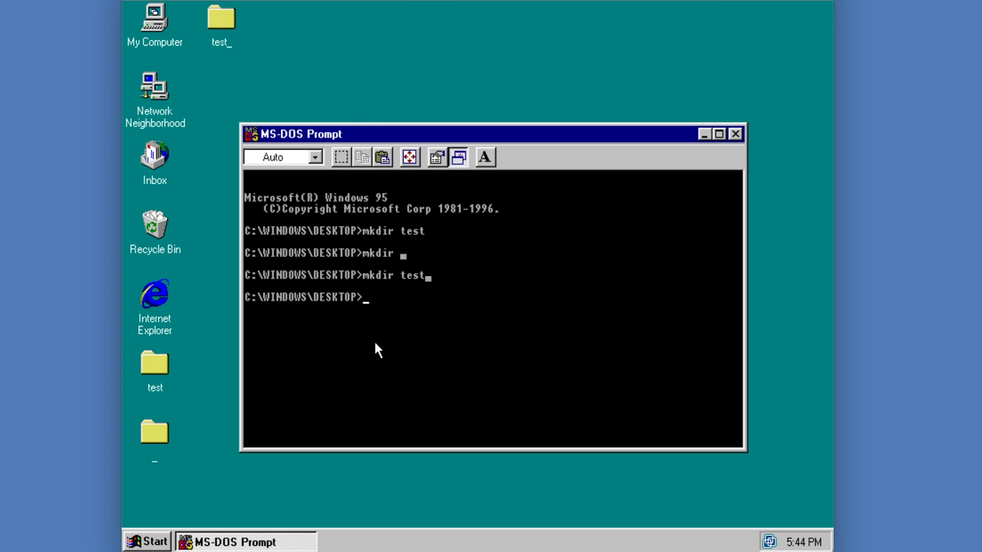
Step: Inside the invisible-named folder, create file.txt containing 123 and list it as 6 bytes
{"action": "type", "text": "cd ■"}
{"action": "key", "text": "Return"}
{"action": "type", "text": "dir"}
{"action": "key", "text": "Return"}
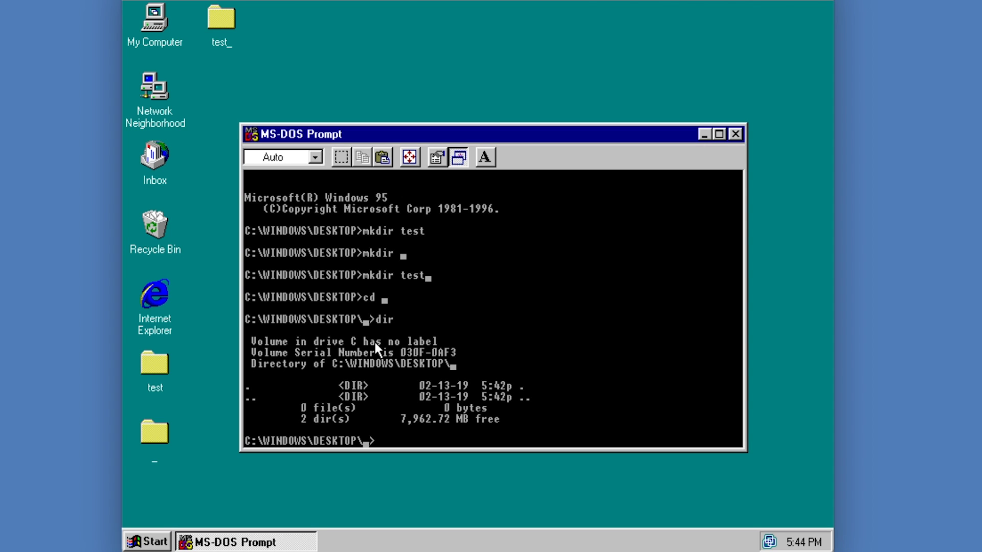
{"action": "type", "text": "echo 123 > file.txt"}
{"action": "key", "text": "Return"}
{"action": "type", "text": "dor"}
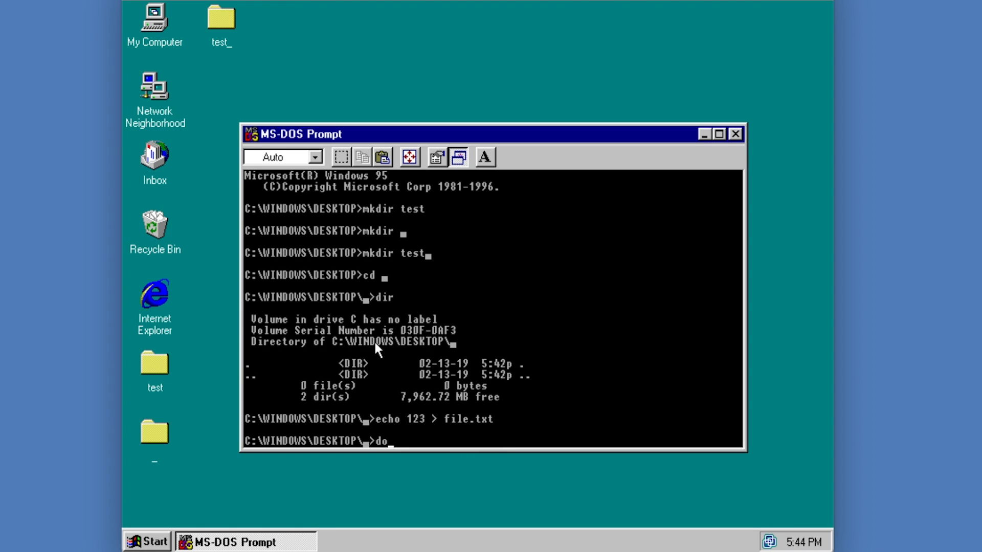
{"action": "key", "text": "Return"}
{"action": "type", "text": "dir"}
{"action": "key", "text": "Return"}
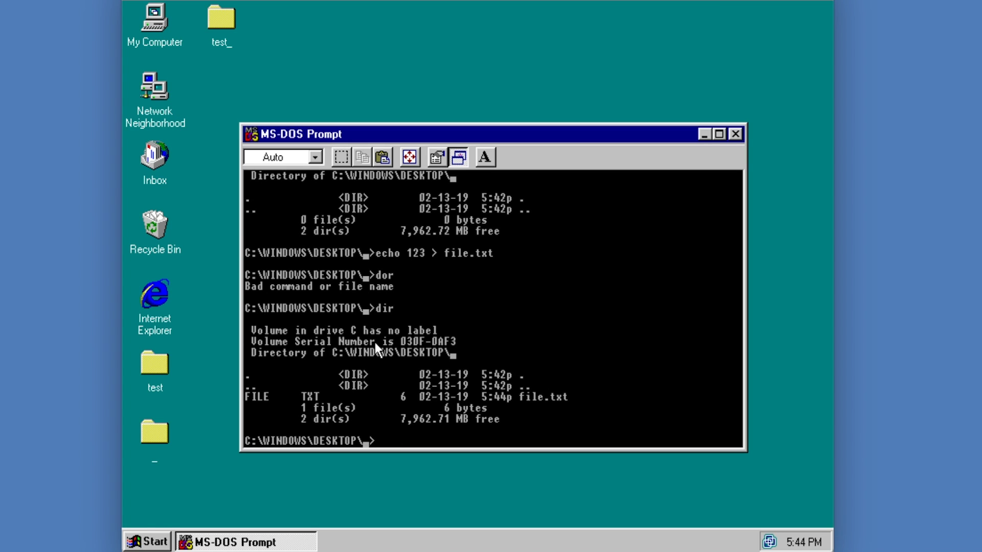
Step: Retry opening the folder from the desktop, then open the current folder with explorer
{"action": "type", "text": "cd"}
{"action": "double_click", "coordinate": [165, 421]}
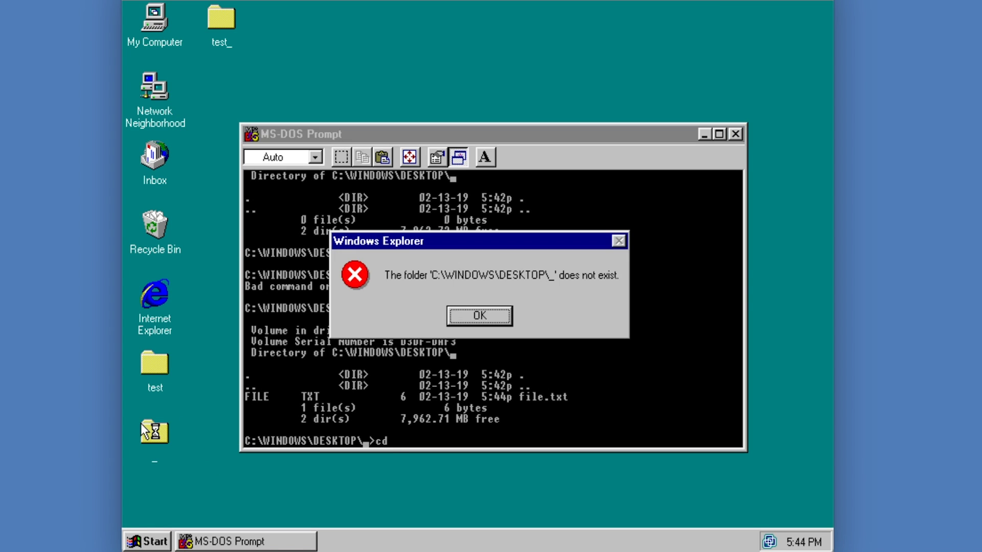
{"action": "key", "text": "Return"}
{"action": "key", "text": "BackSpace"}
{"action": "key", "text": "BackSpace"}
{"action": "key", "text": "BackSpace"}
{"action": "type", "text": "explorer ."}
{"action": "key", "text": "Return"}
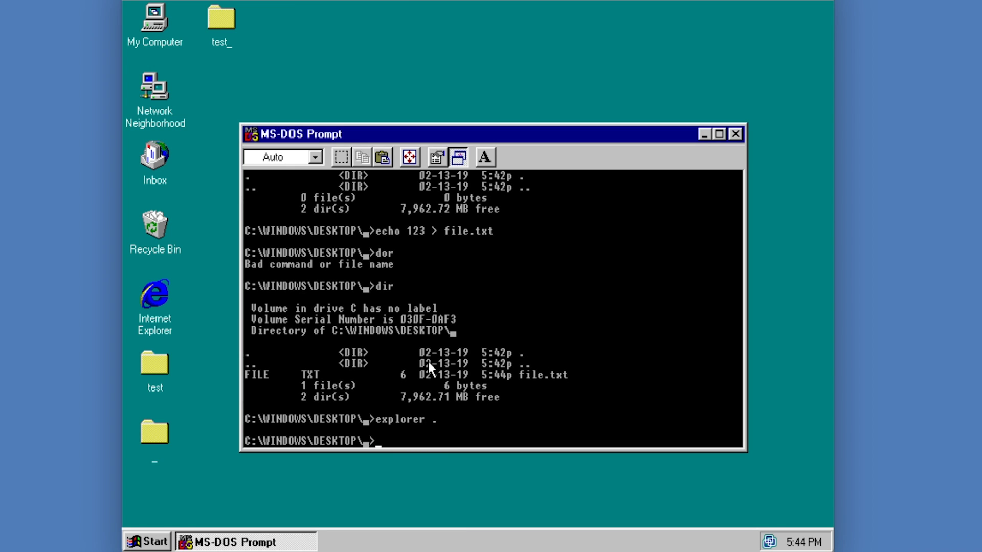
{"action": "type", "text": "cd"}
{"action": "type", "text": "explorer ."}
Step: Open the Desktop folder window, retry the invisible-named folder there, then close the window
{"action": "key", "text": "Return"}
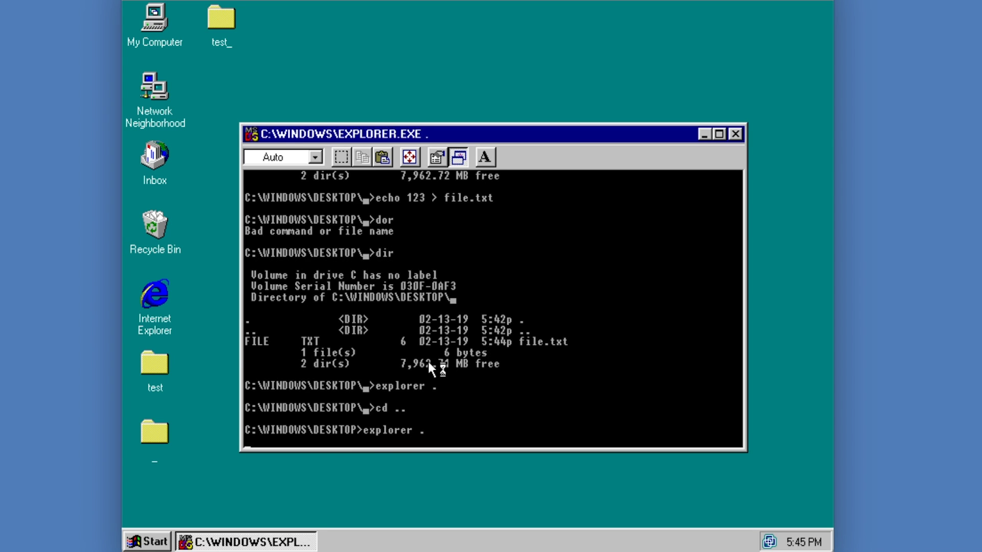
{"action": "left_click_drag", "start_coordinate": [324, 131], "coordinate": [296, 55]}
{"action": "double_click", "coordinate": [248, 105]}
{"action": "key", "text": "Return"}
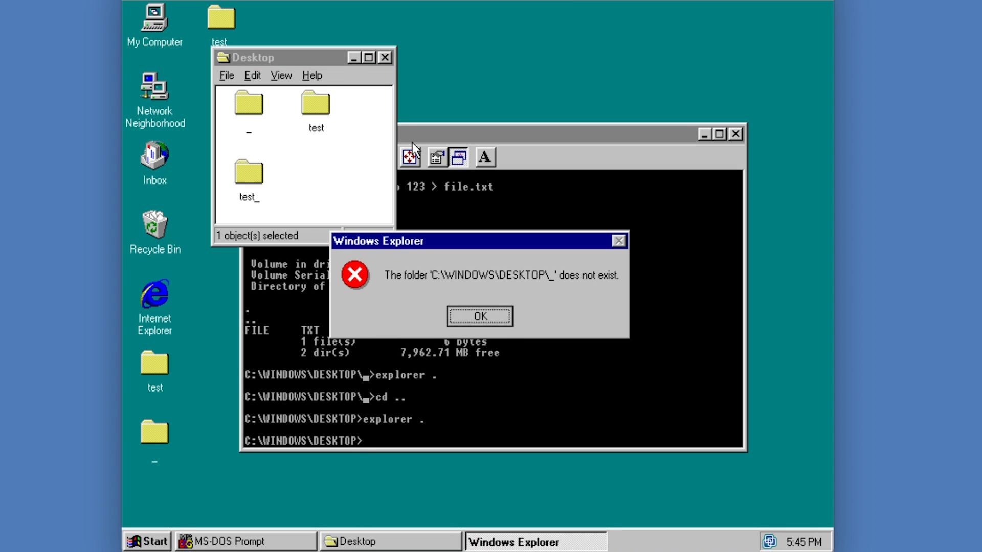
{"action": "left_click", "coordinate": [385, 57]}
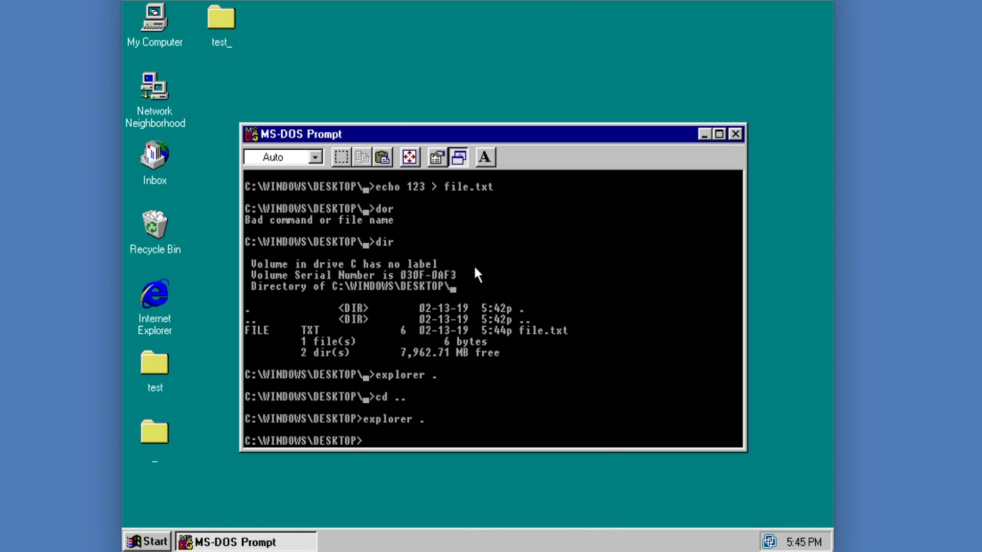
Step: Rename the invisible-named folder to 'whatever' and open it to show its file
{"action": "type", "text": "rename ▄ whatever"}
{"action": "key", "text": "Return"}
{"action": "double_click", "coordinate": [149, 433]}
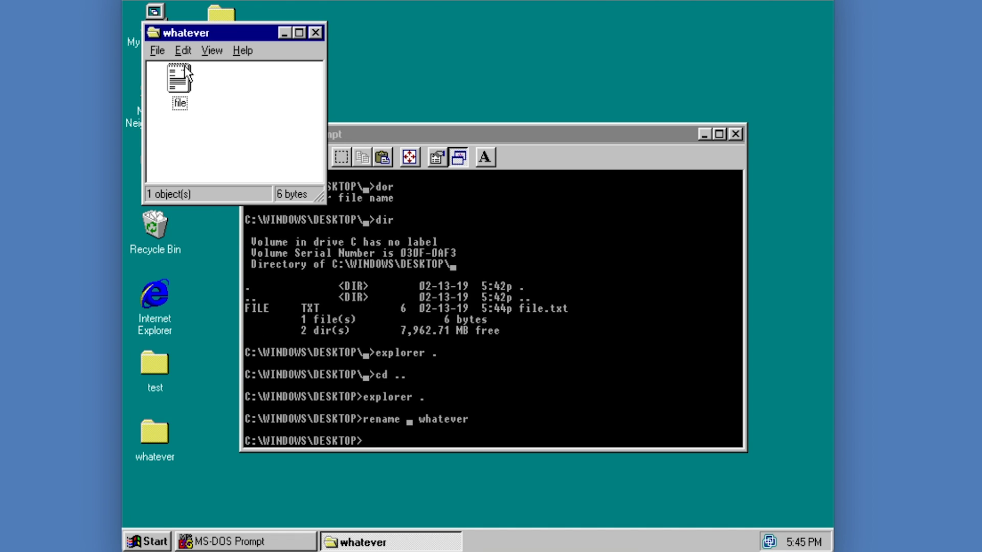